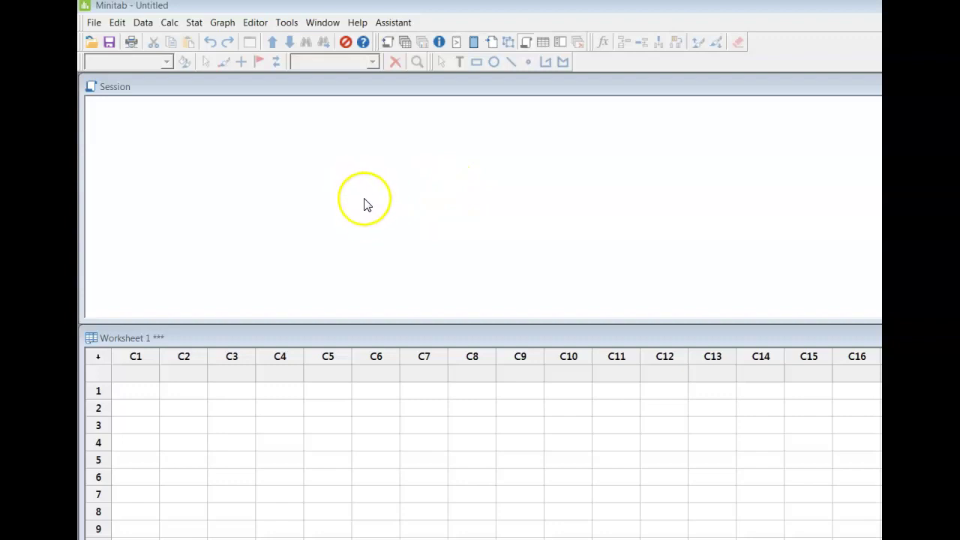
# Step: Go to the Stat menu's Quality Tools to reach Acceptance Sampling by Attributes
pyautogui.click(195, 22)
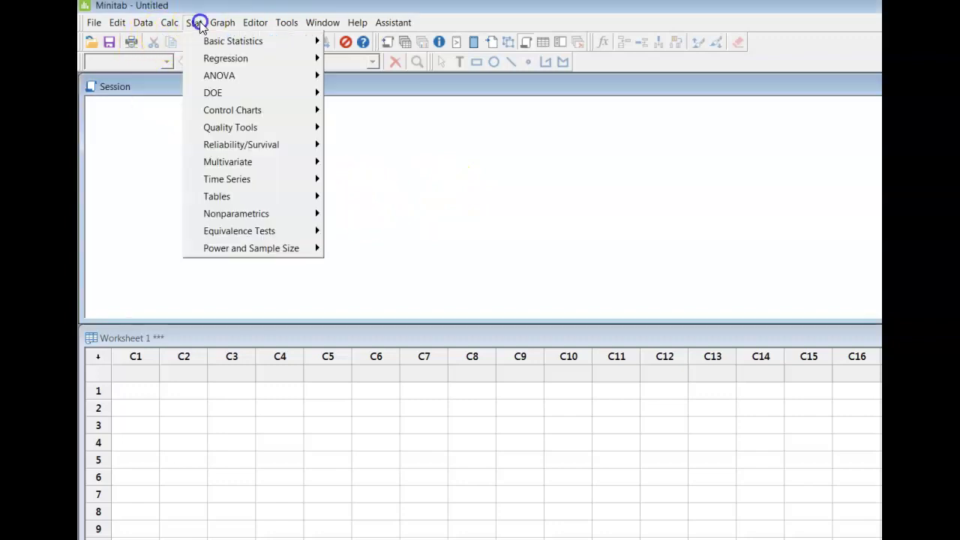
pyautogui.moveTo(230, 129)
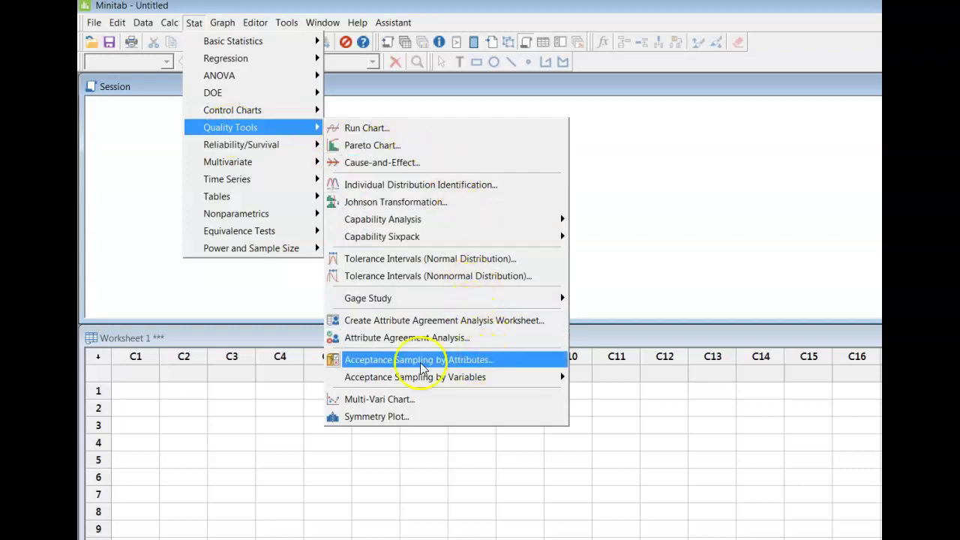
# Step: Open Acceptance Sampling by Attributes, choosing Compare User Defined Sampling Plans and Number of defects
pyautogui.click(468, 363)
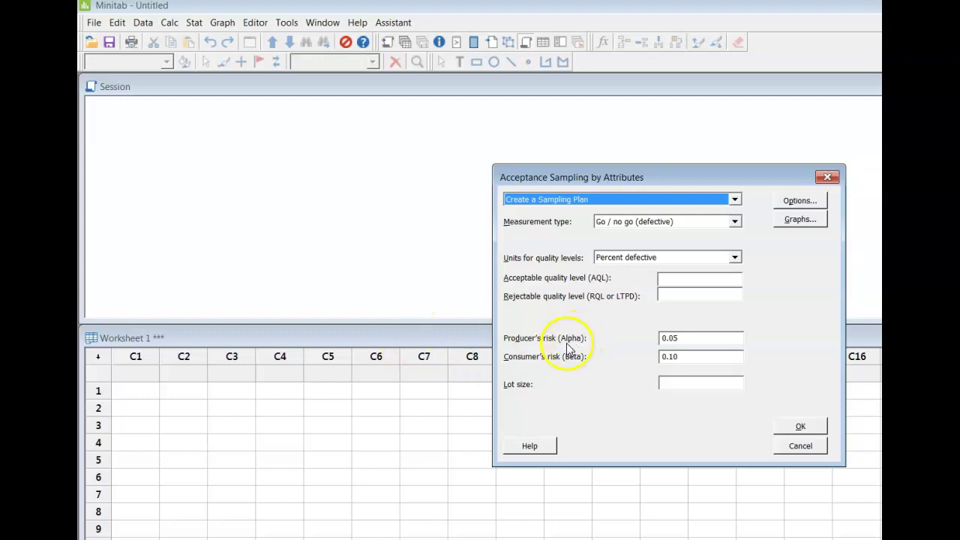
pyautogui.click(735, 199)
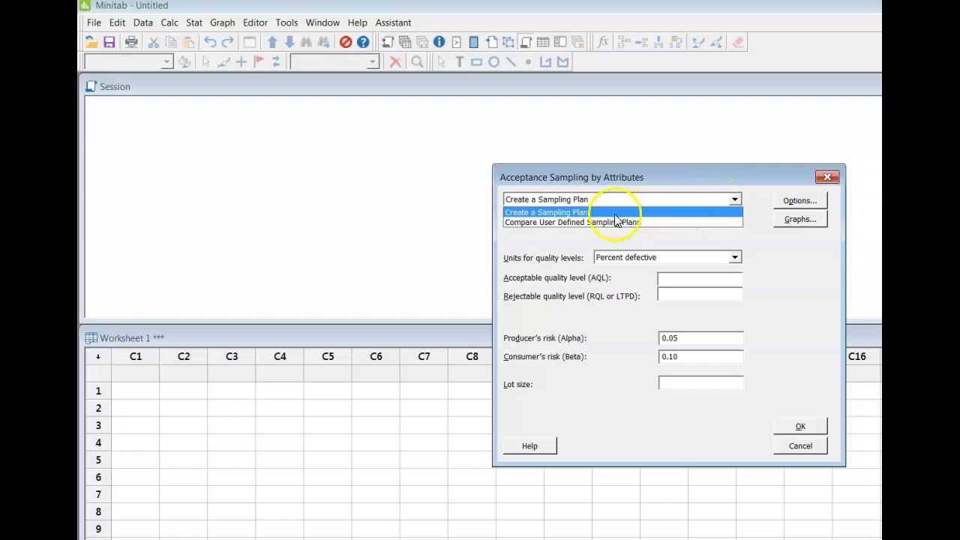
pyautogui.click(588, 223)
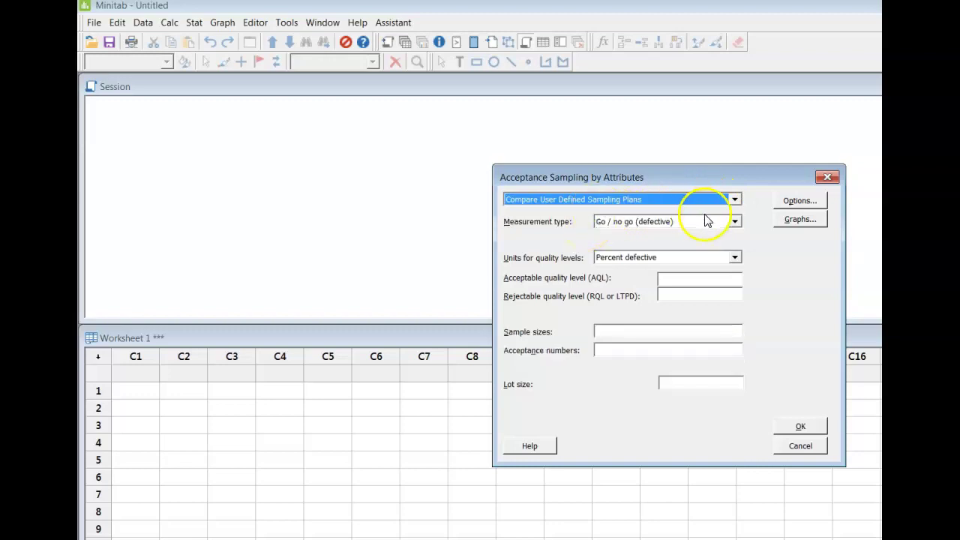
pyautogui.click(735, 222)
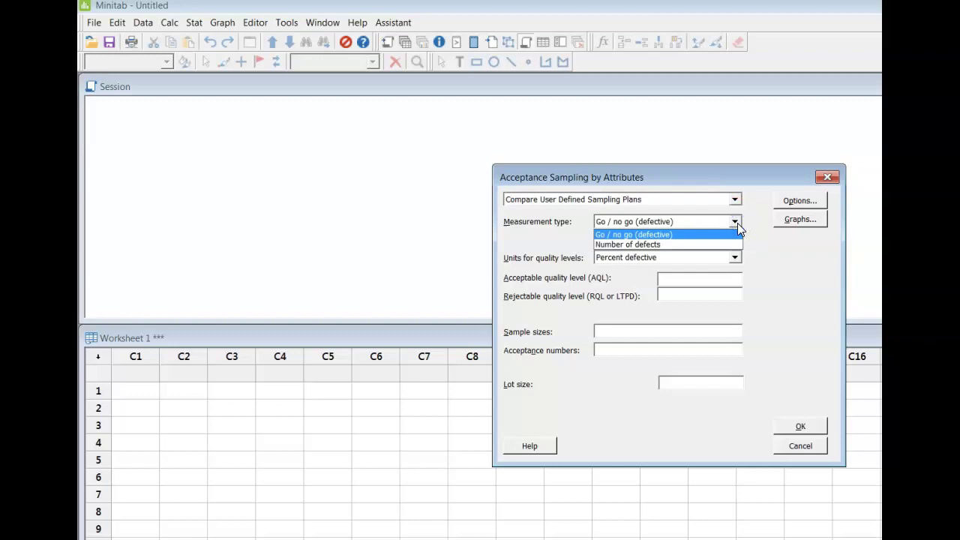
pyautogui.click(627, 243)
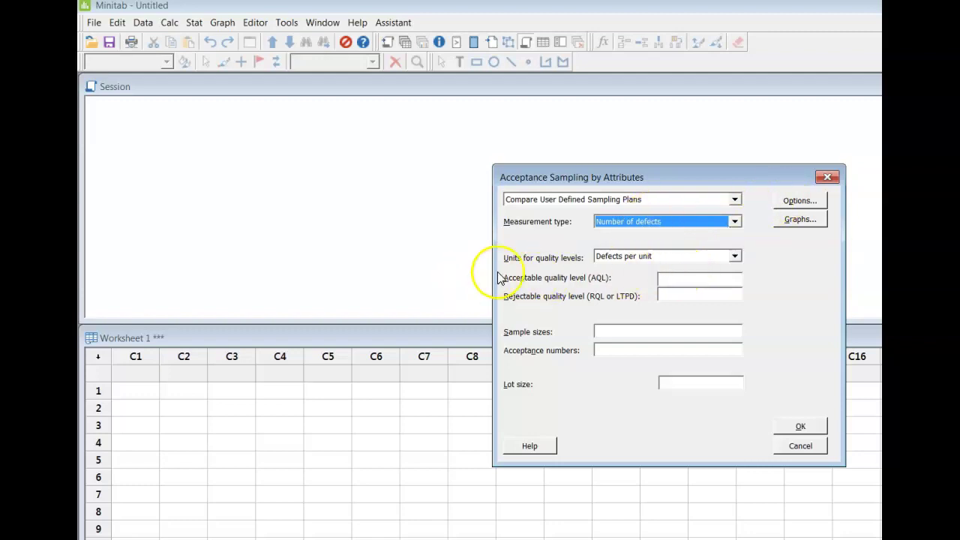
# Step: Enter sample size 89, acceptance number 2 and lot size 10000 for the user-defined plan
pyautogui.click(678, 277)
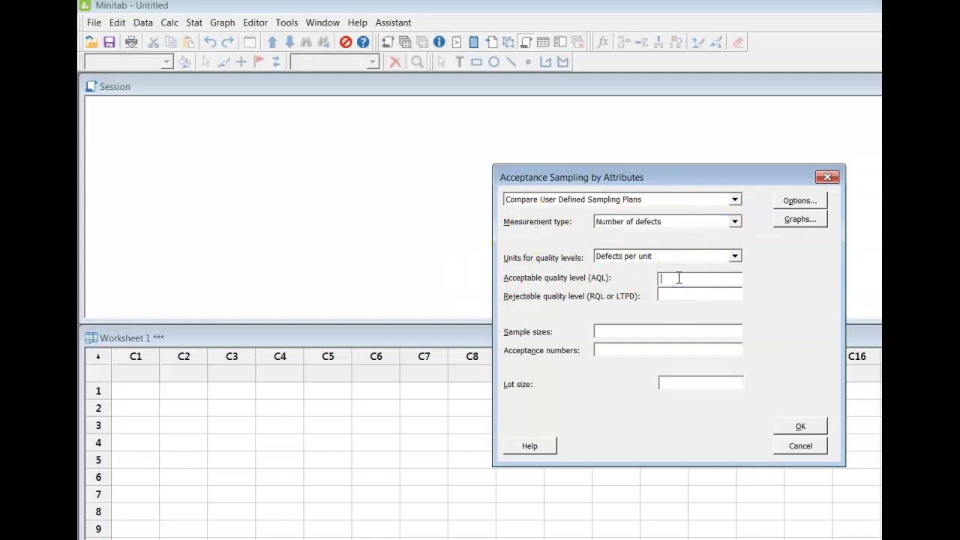
pyautogui.click(606, 334)
pyautogui.write('89')
pyautogui.click(605, 350)
pyautogui.write('2')
pyautogui.click(600, 352)
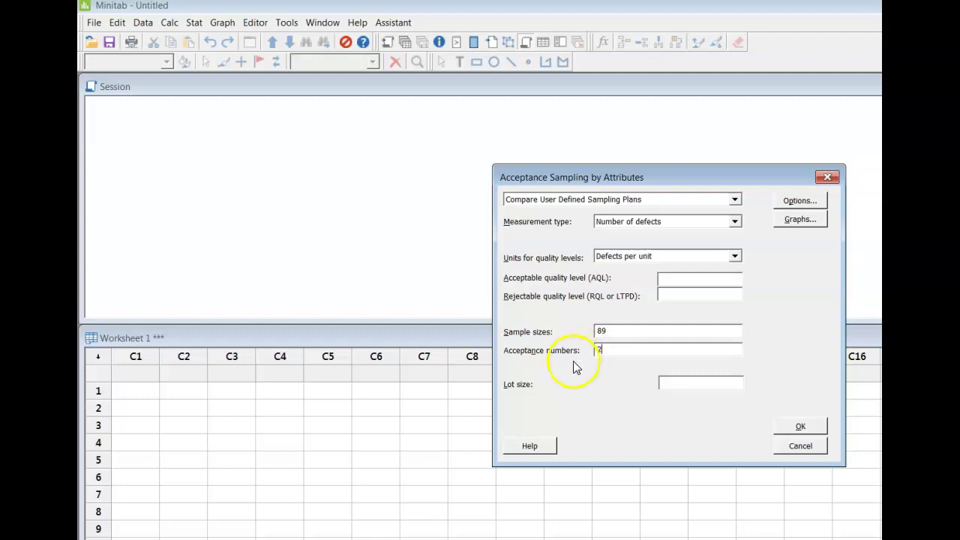
pyautogui.hotkey('shift', 'End')
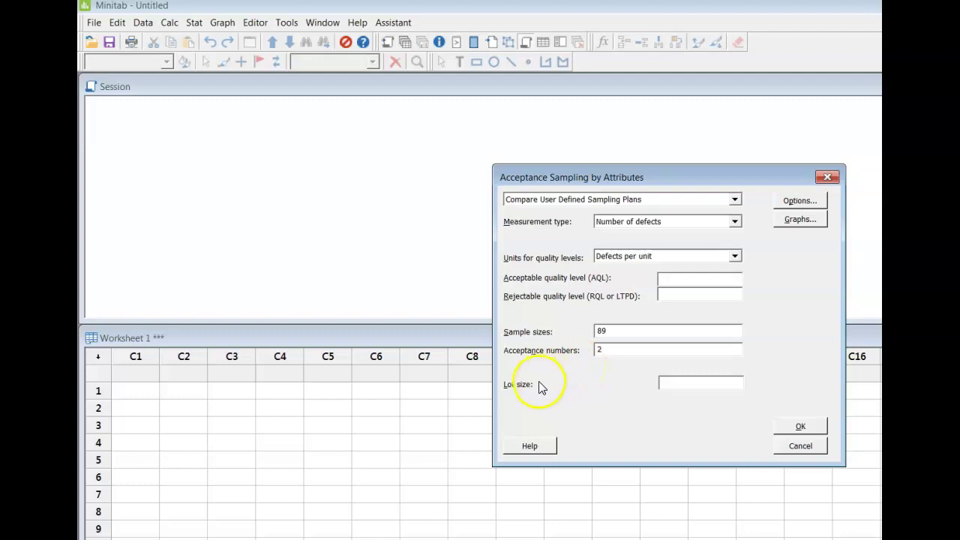
pyautogui.click(684, 381)
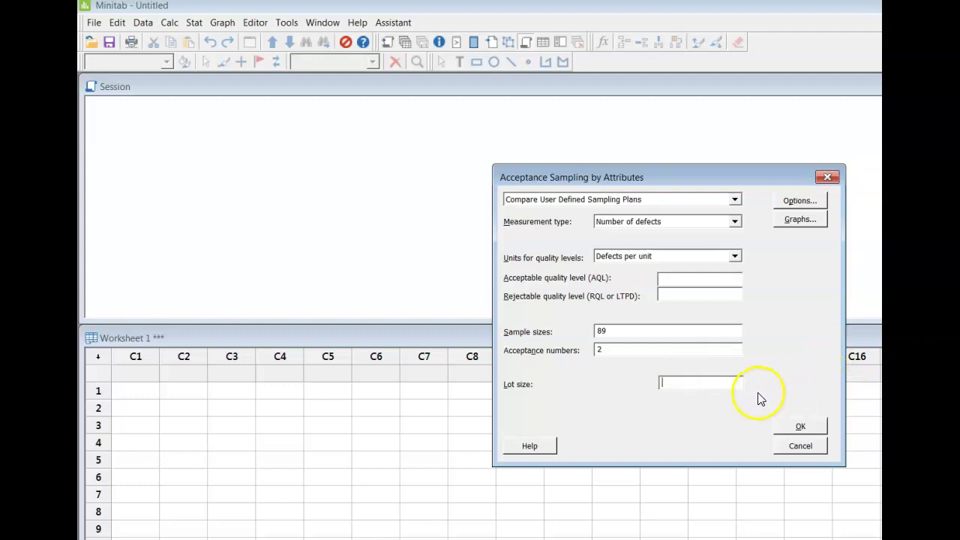
pyautogui.write('10')
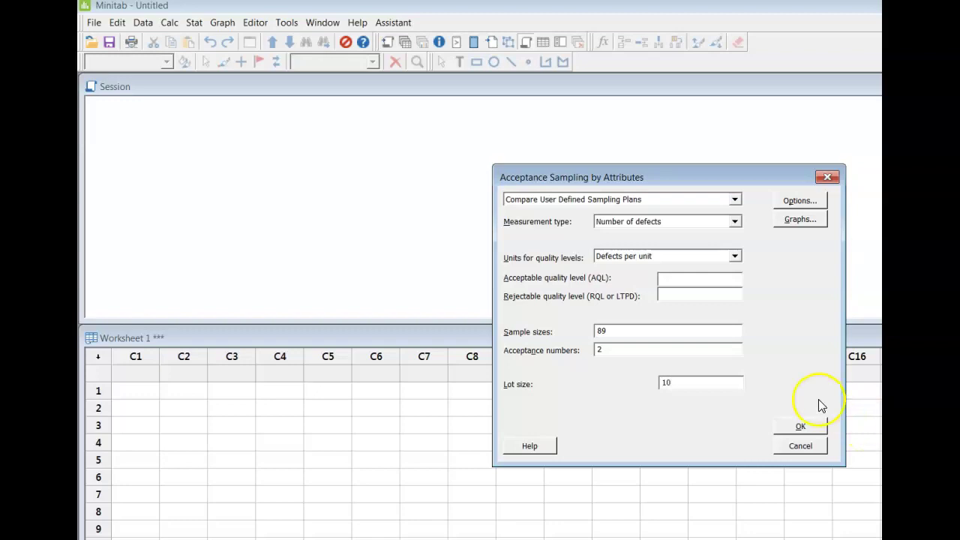
pyautogui.write('000')
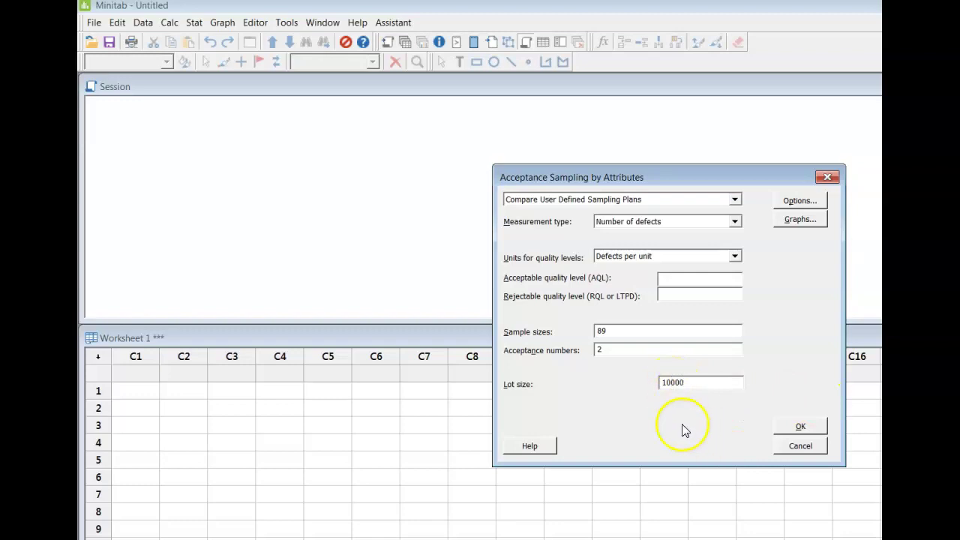
pyautogui.click(611, 328)
pyautogui.click(613, 343)
pyautogui.click(619, 352)
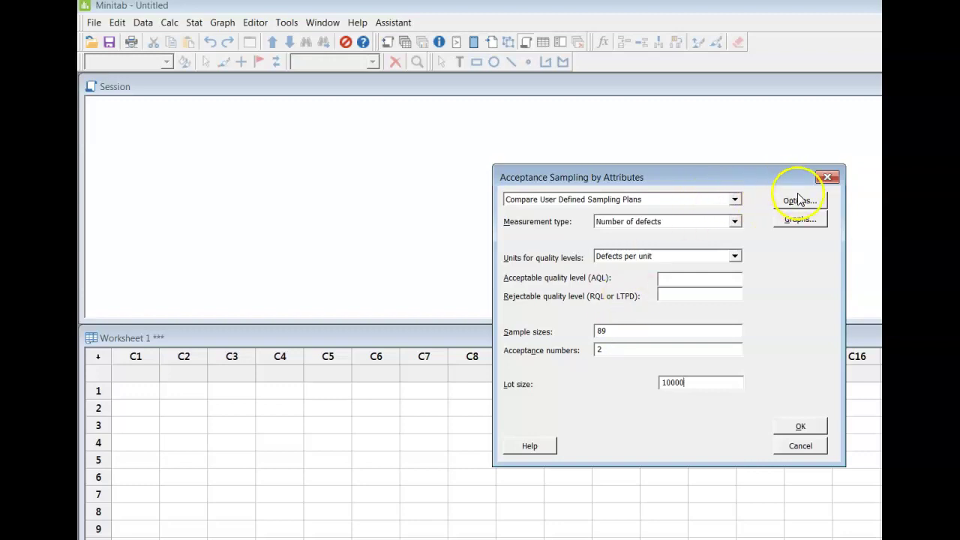
# Step: Accept the Graphs options with OC, AOQ and ATI curves on one page
pyautogui.click(800, 221)
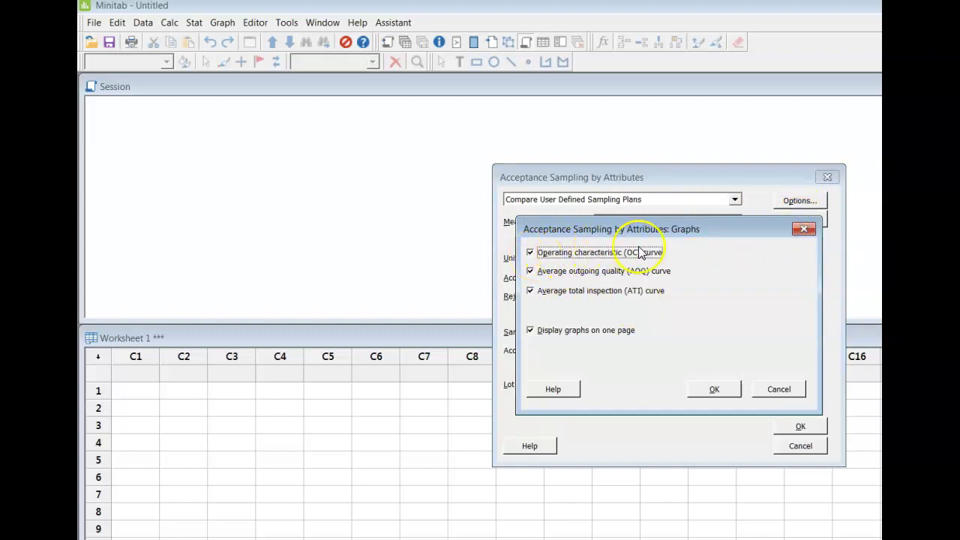
pyautogui.moveTo(728, 233); pyautogui.dragTo(747, 133)
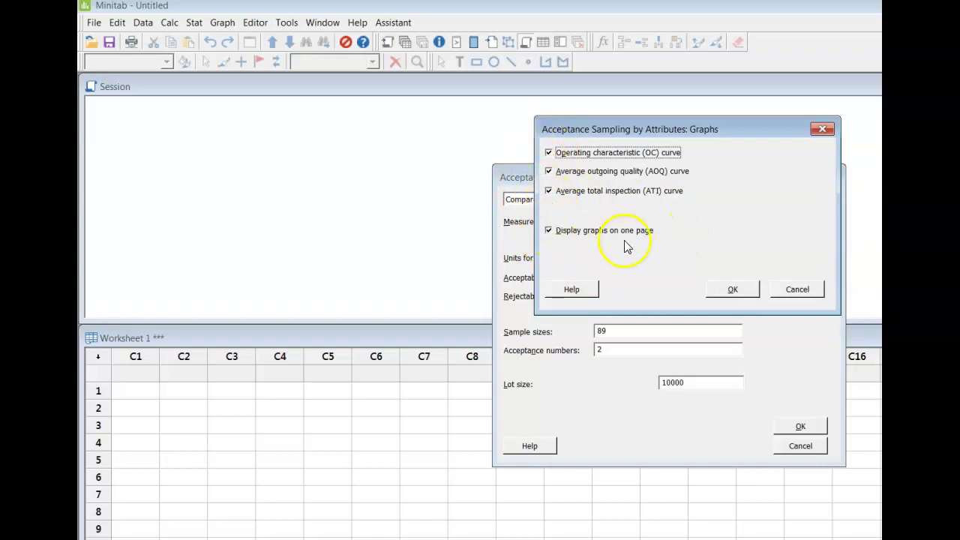
pyautogui.click(736, 291)
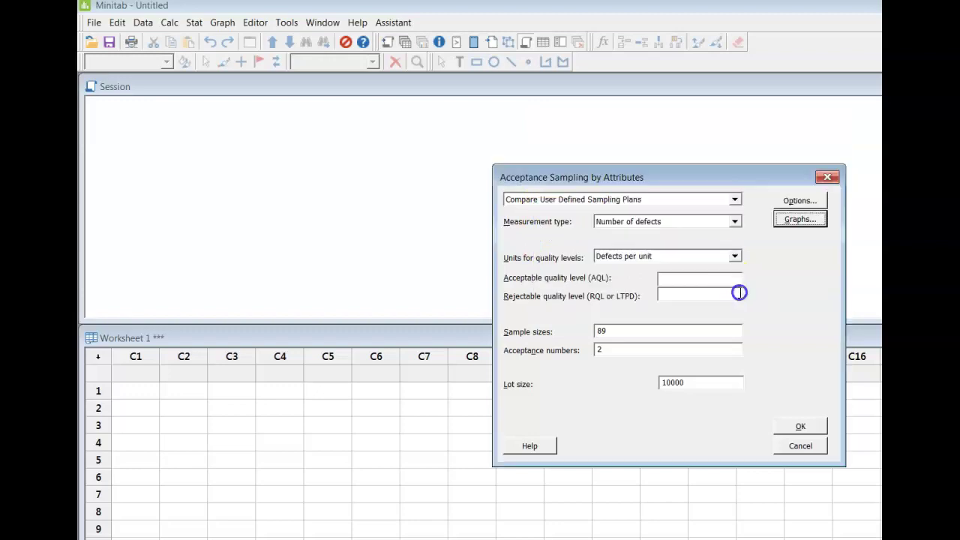
# Step: Run the 89/2 plan and move the graphs aside to read AOQL 0.01527 in the Session
pyautogui.click(800, 426)
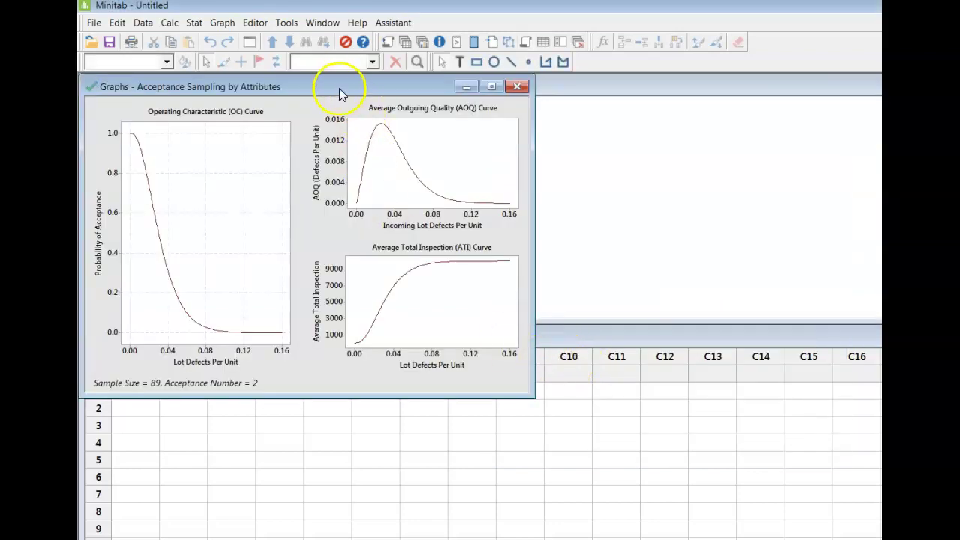
pyautogui.moveTo(361, 89); pyautogui.dragTo(488, 100)
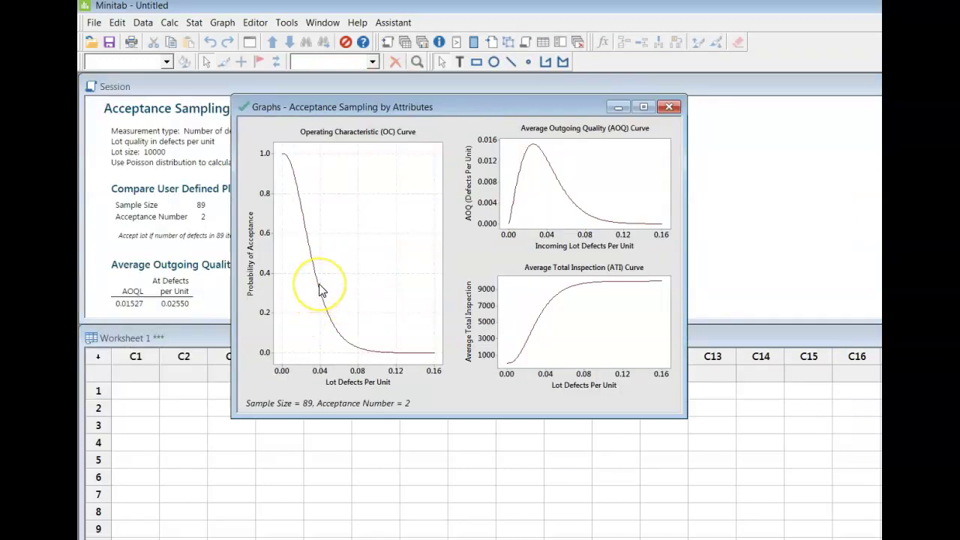
pyautogui.moveTo(320, 289)
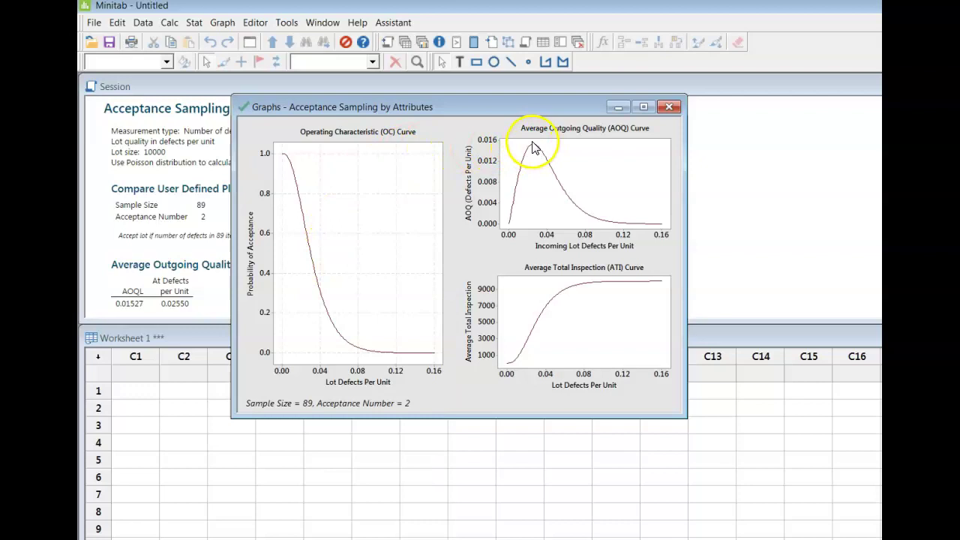
pyautogui.moveTo(532, 150)
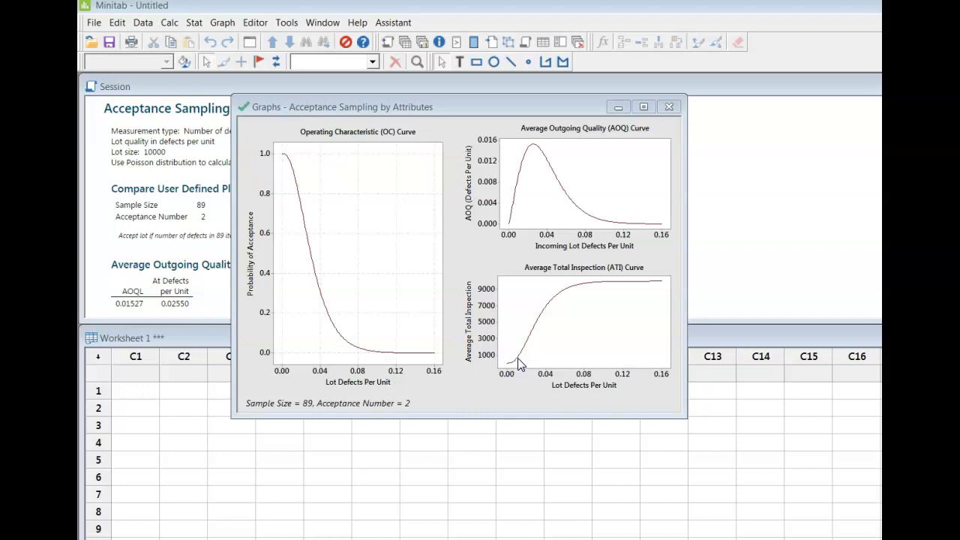
pyautogui.click(516, 363)
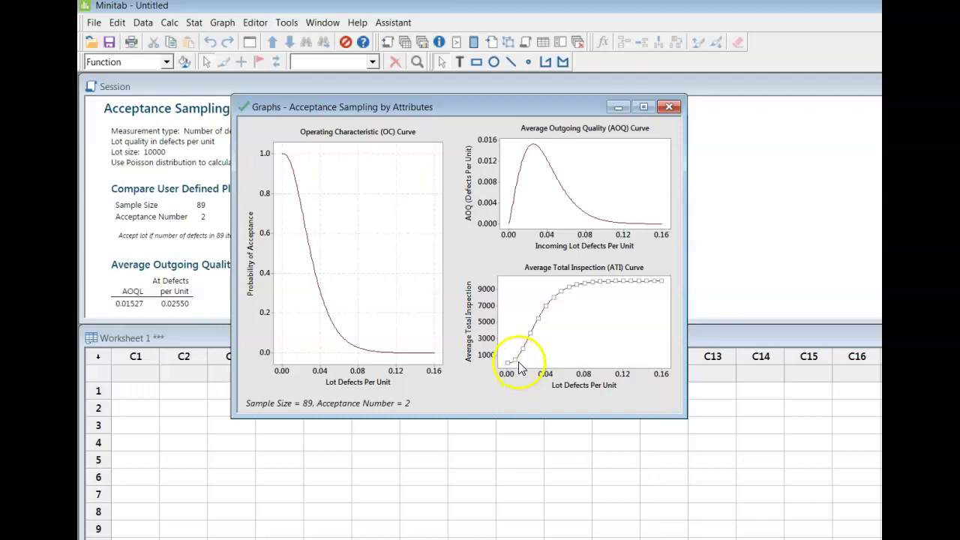
pyautogui.click(518, 361)
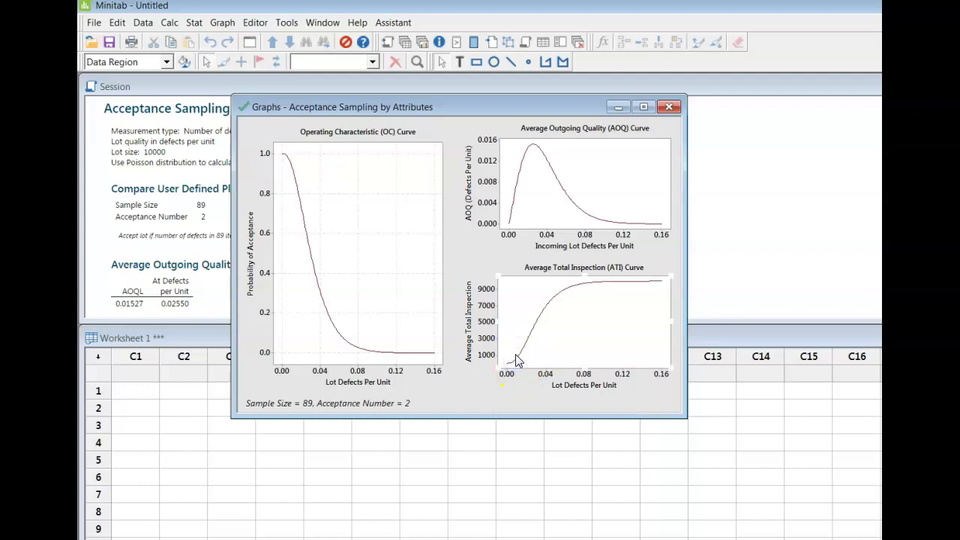
pyautogui.click(516, 361)
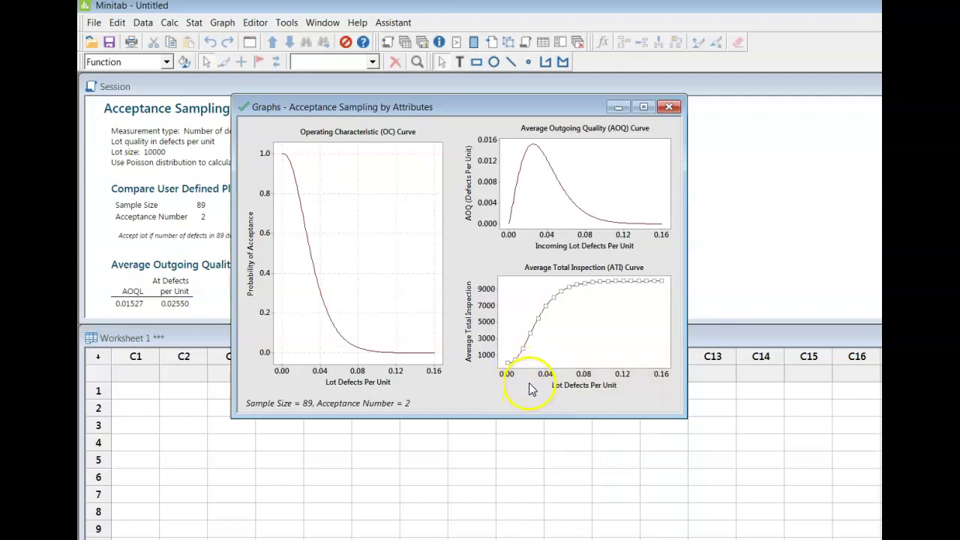
pyautogui.click(525, 379)
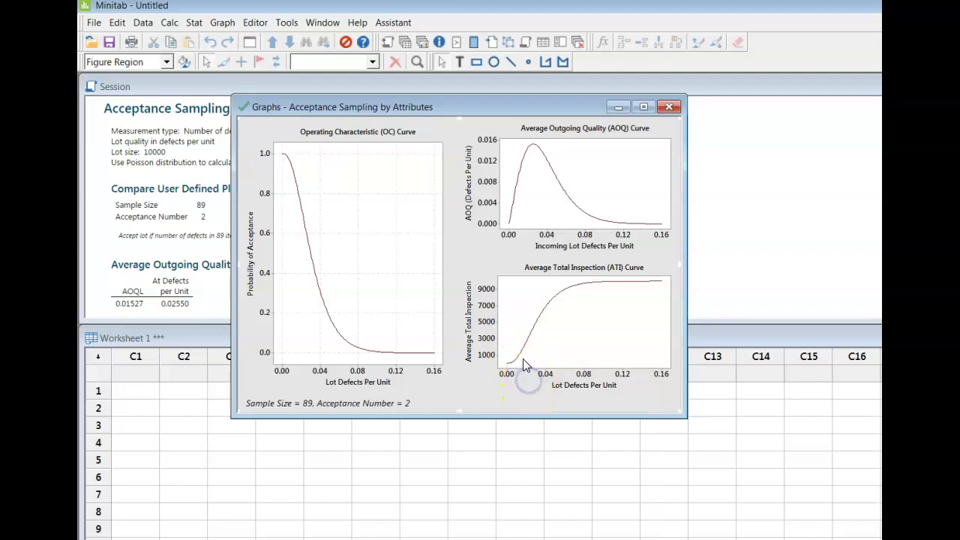
pyautogui.moveTo(524, 357)
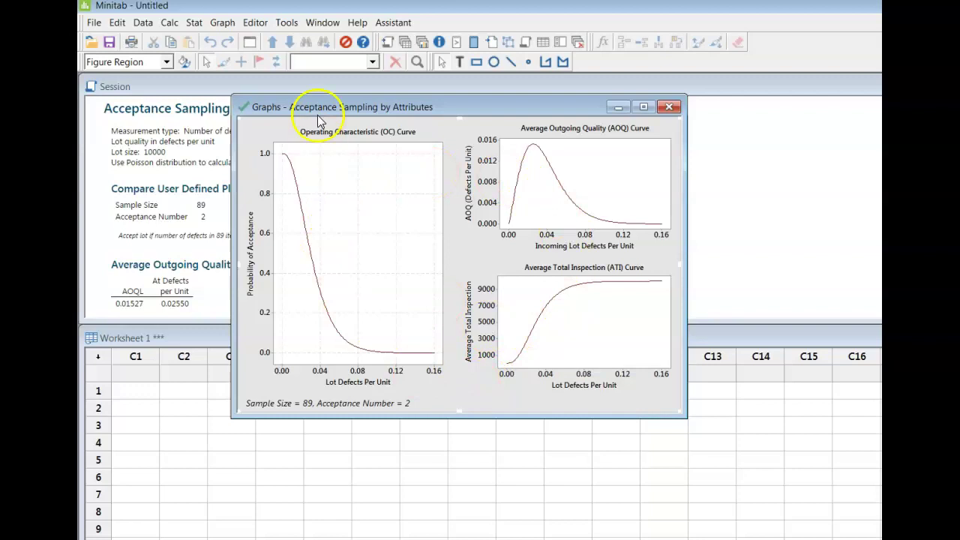
# Step: Reopen the last dialog and uncheck Display graphs on one page under Graphs
pyautogui.click(250, 42)
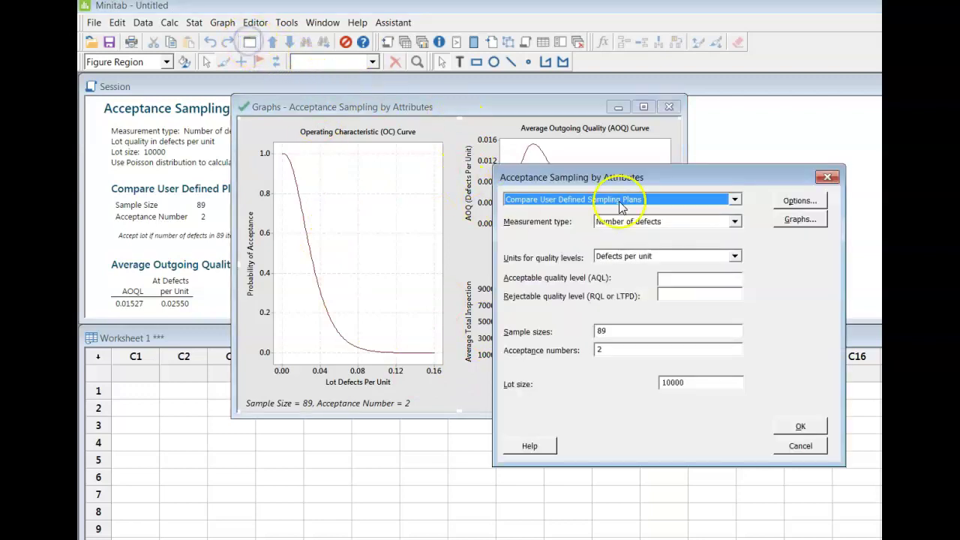
pyautogui.click(799, 219)
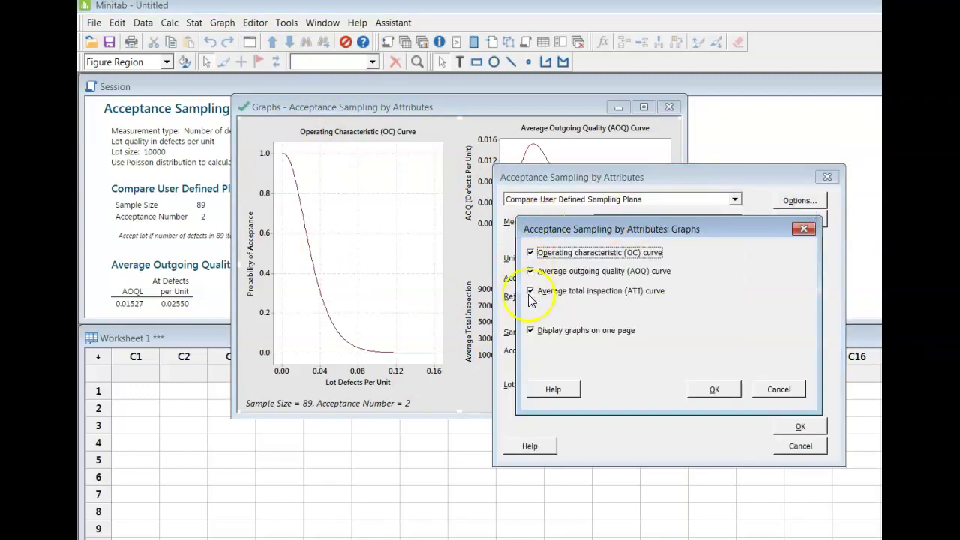
pyautogui.click(530, 330)
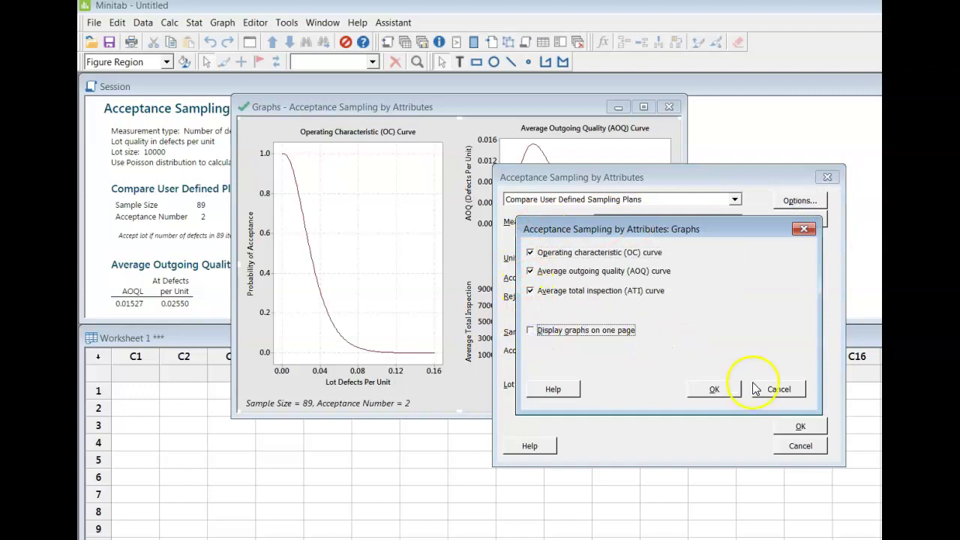
pyautogui.click(724, 390)
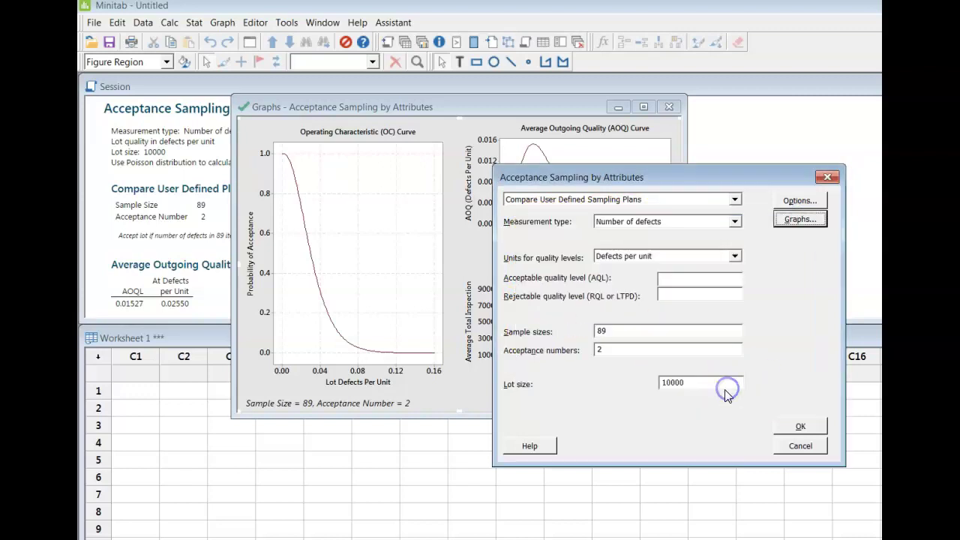
# Step: Rerun the analysis and drag the ATI Curve window right to reveal the AOQ Curve
pyautogui.click(793, 429)
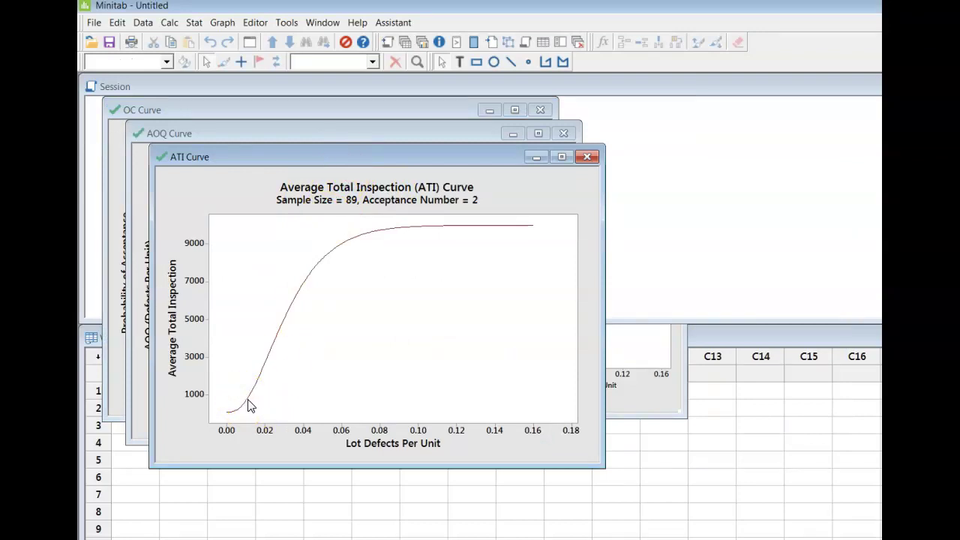
pyautogui.moveTo(250, 406)
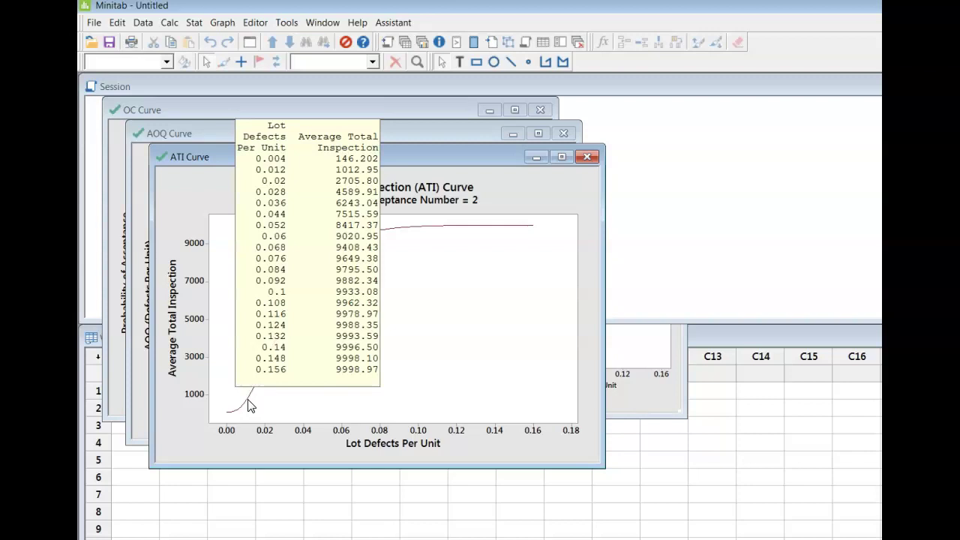
pyautogui.moveTo(418, 157); pyautogui.dragTo(866, 189)
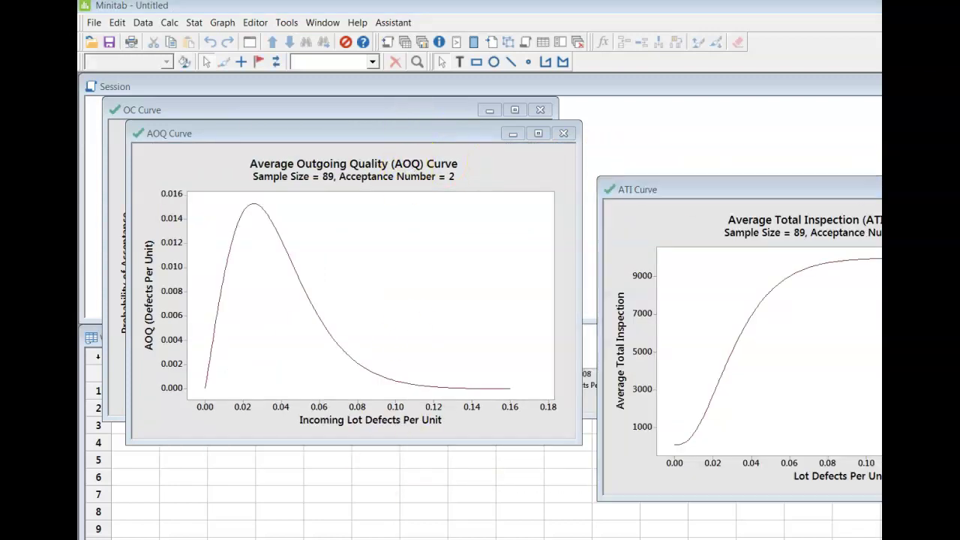